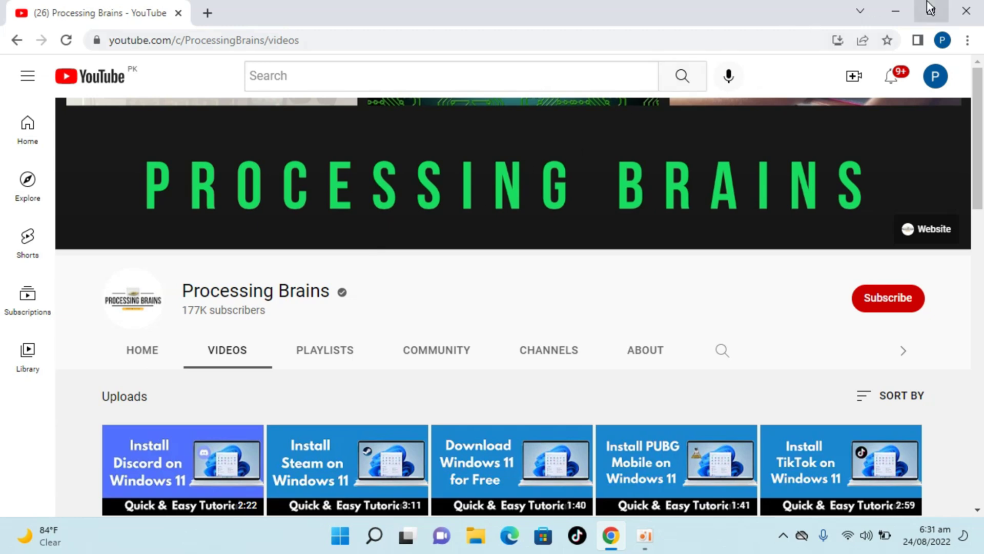
Minimize the Chrome window with the YouTube channel page to show the desktop.
{"action": "left_click", "coordinate": [897, 10]}
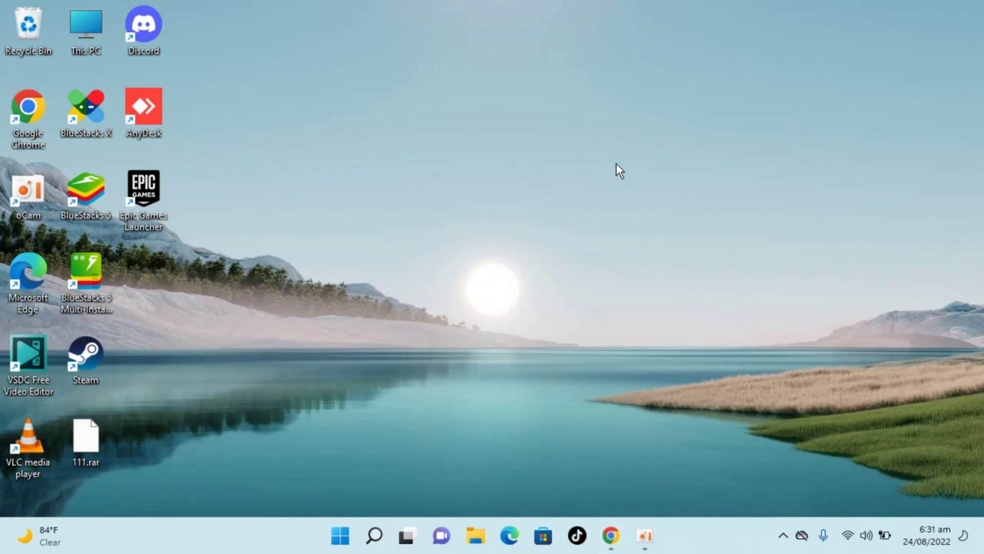
Run python --version in Command Prompt, confirm it reports Python 3.10.6, then close it.
{"action": "left_click", "coordinate": [374, 534]}
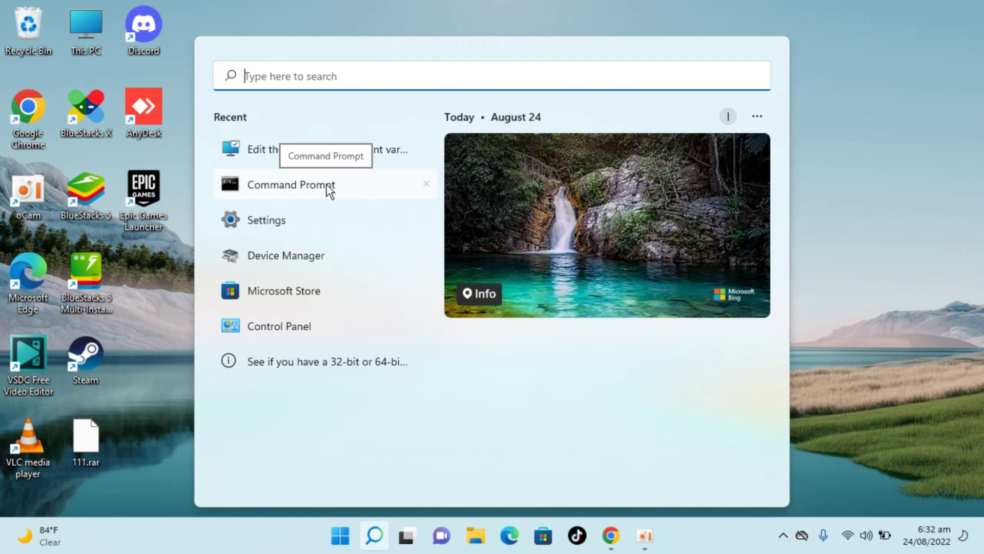
{"action": "type", "text": "comm"}
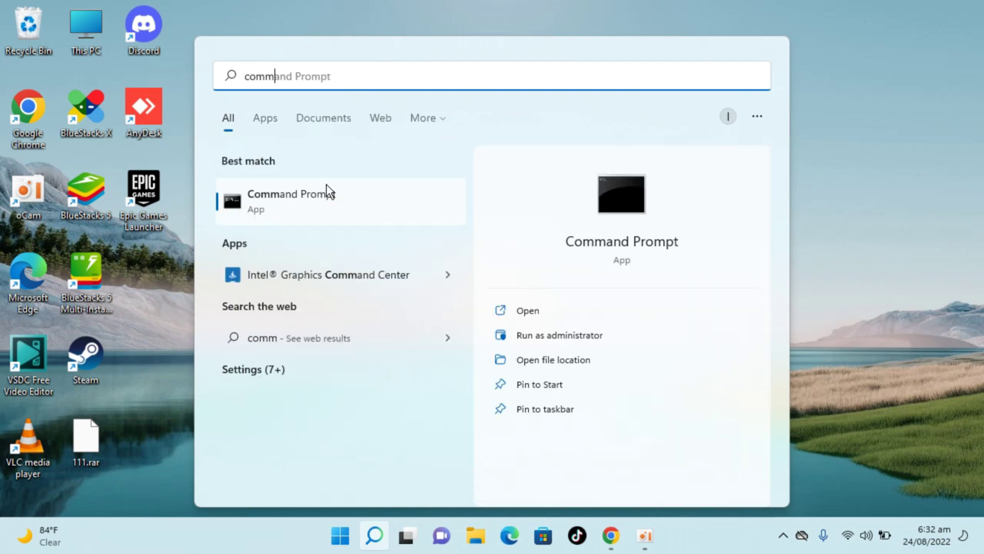
{"action": "left_click", "coordinate": [327, 185]}
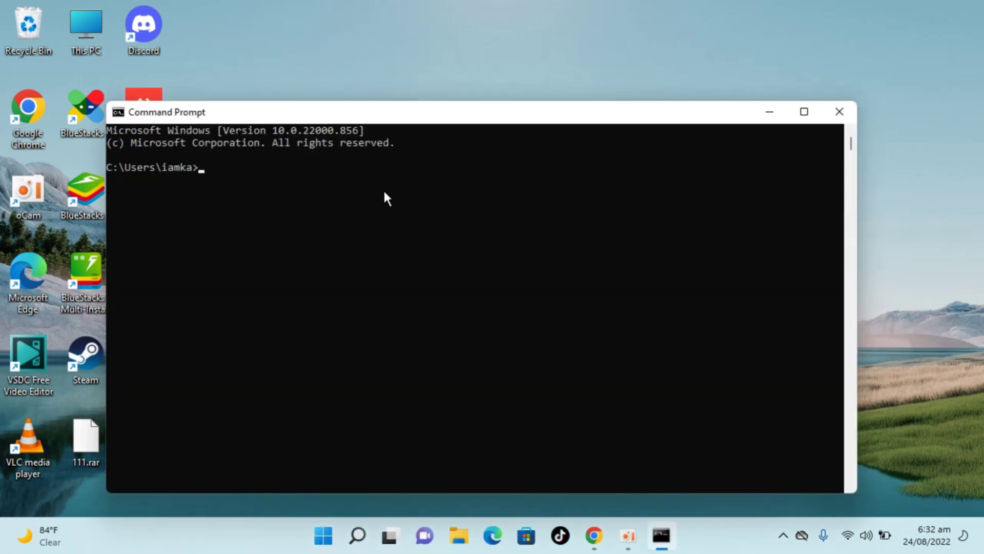
{"action": "type", "text": "python --version"}
{"action": "key", "text": "Return"}
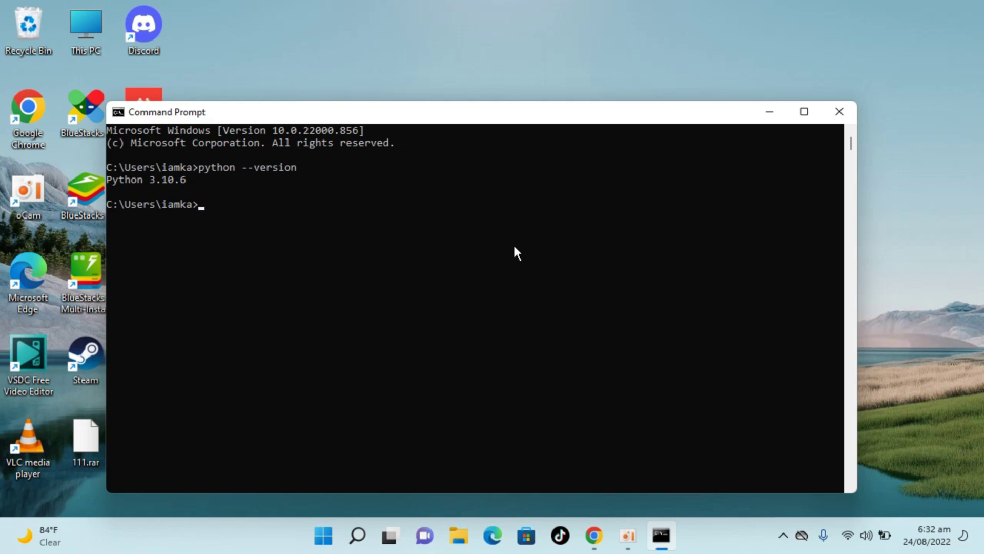
{"action": "left_click", "coordinate": [851, 115]}
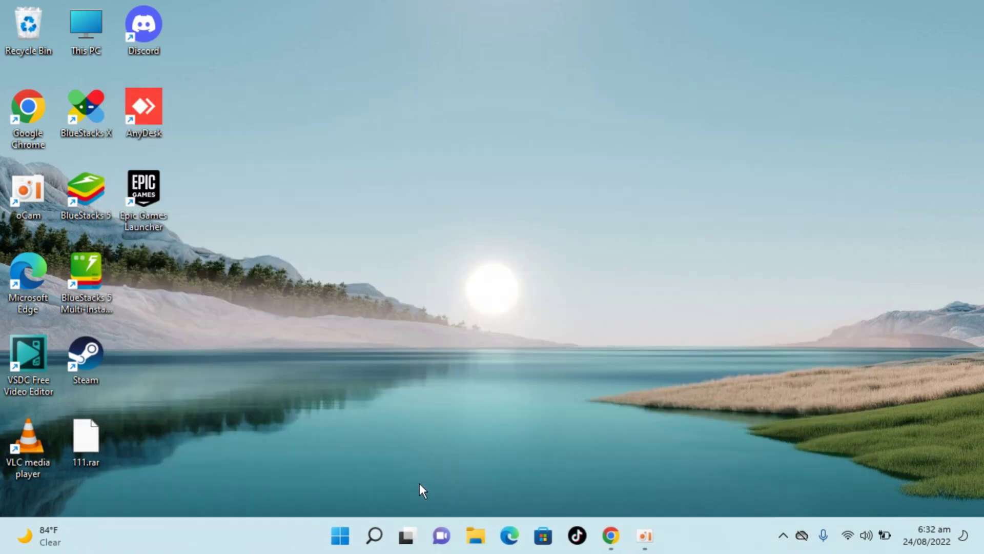
Launch Windows Settings and go to its Apps page.
{"action": "left_click", "coordinate": [375, 536]}
{"action": "type", "text": "s"}
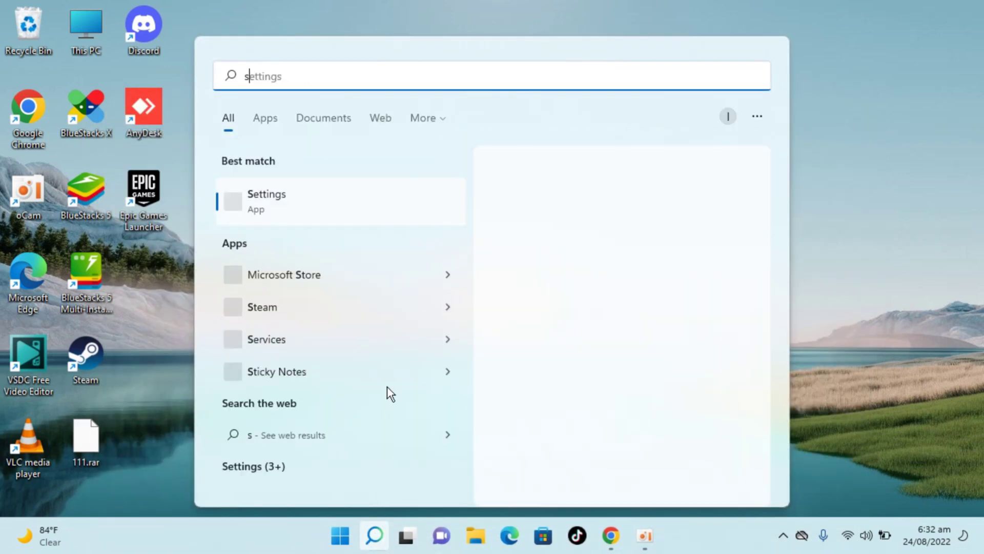
{"action": "type", "text": "ett"}
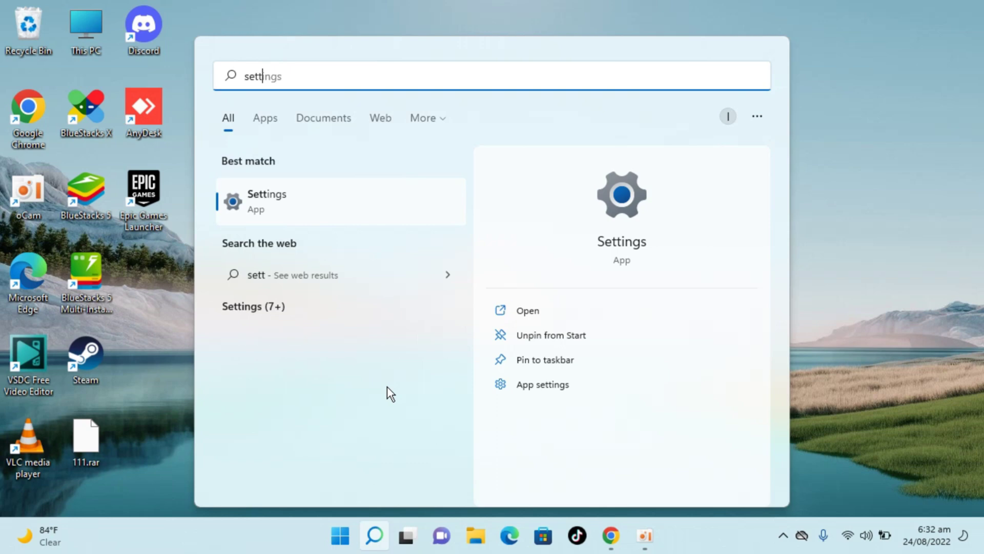
{"action": "left_click", "coordinate": [278, 200]}
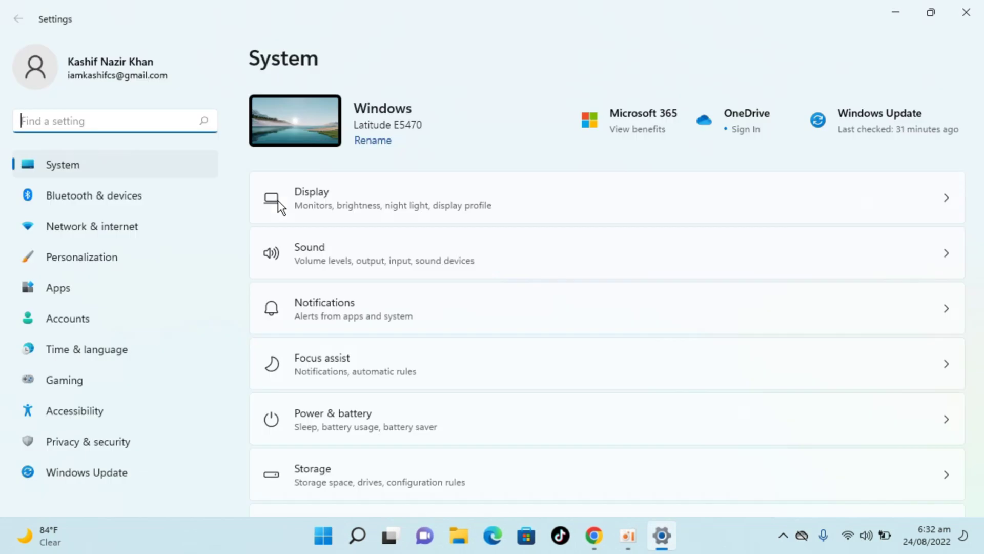
{"action": "right_click", "coordinate": [314, 543]}
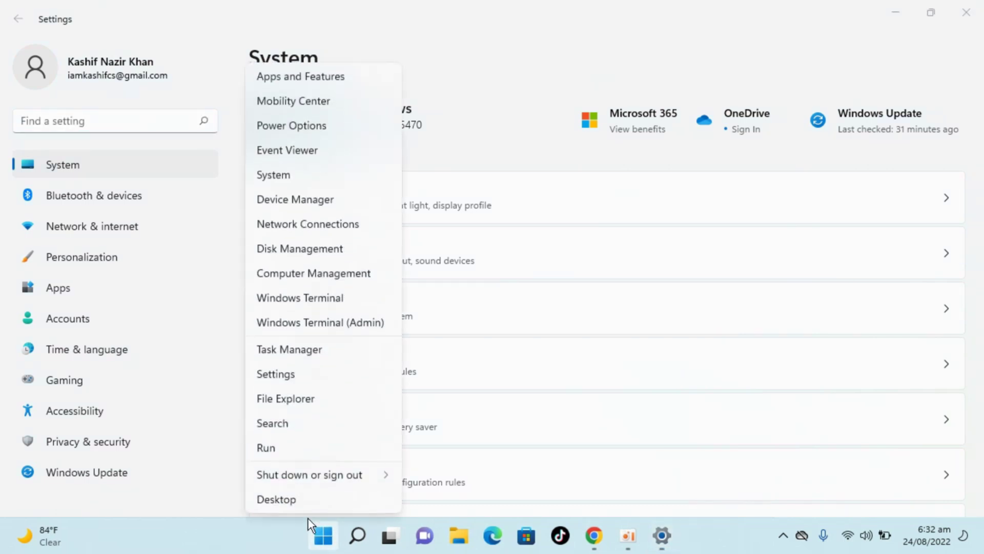
{"action": "left_click", "coordinate": [283, 380]}
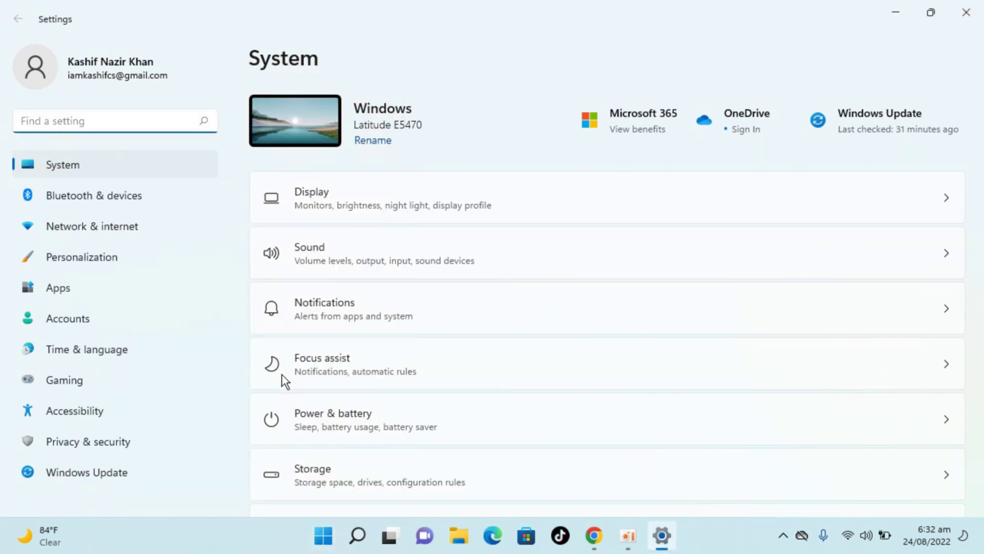
{"action": "left_click", "coordinate": [147, 296]}
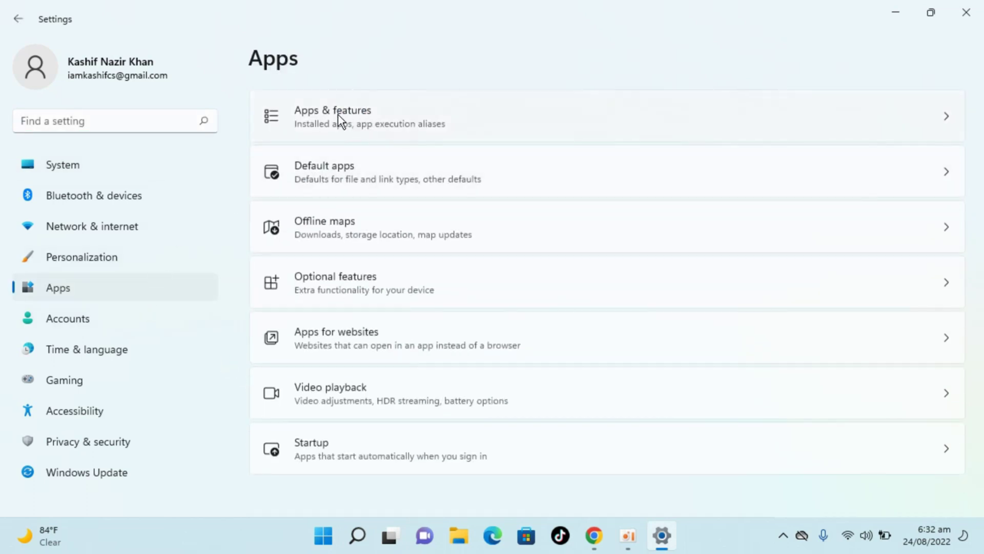
Filter Apps & features by 'pyth' to list Python 3.10.6 (64-bit) and Python Launcher.
{"action": "left_click", "coordinate": [370, 112]}
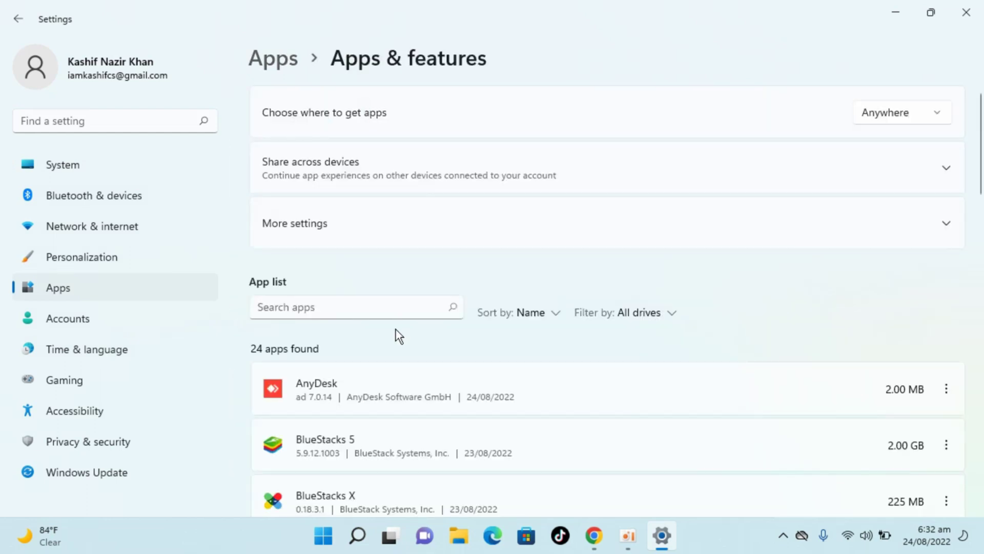
{"action": "scroll", "coordinate": [395, 336], "scroll_direction": "down", "scroll_amount": 3}
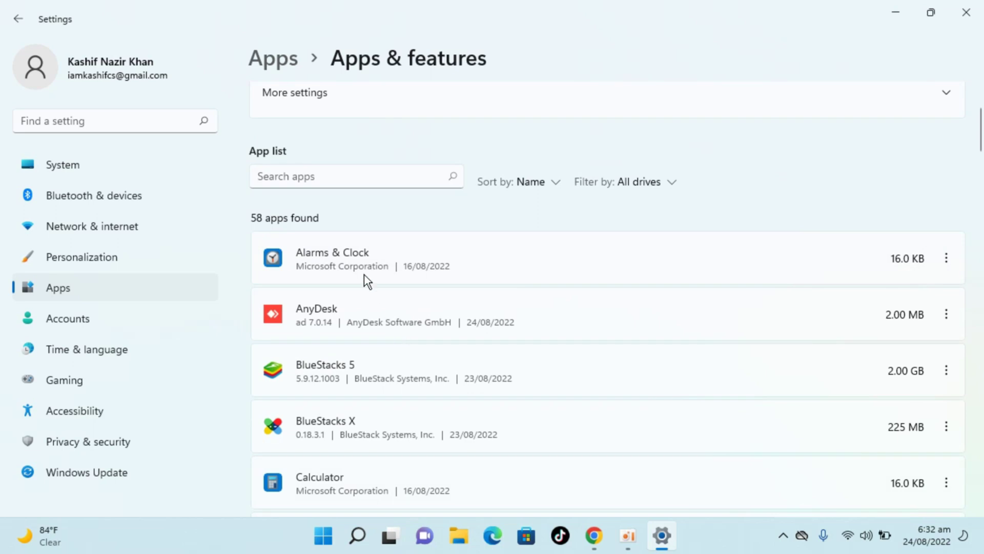
{"action": "left_click", "coordinate": [358, 180]}
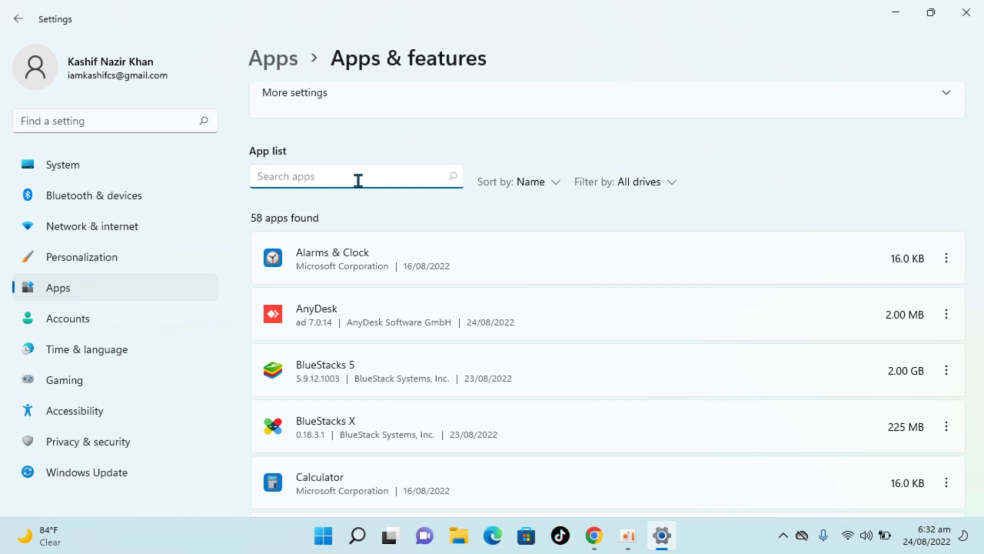
{"action": "type", "text": "pyth"}
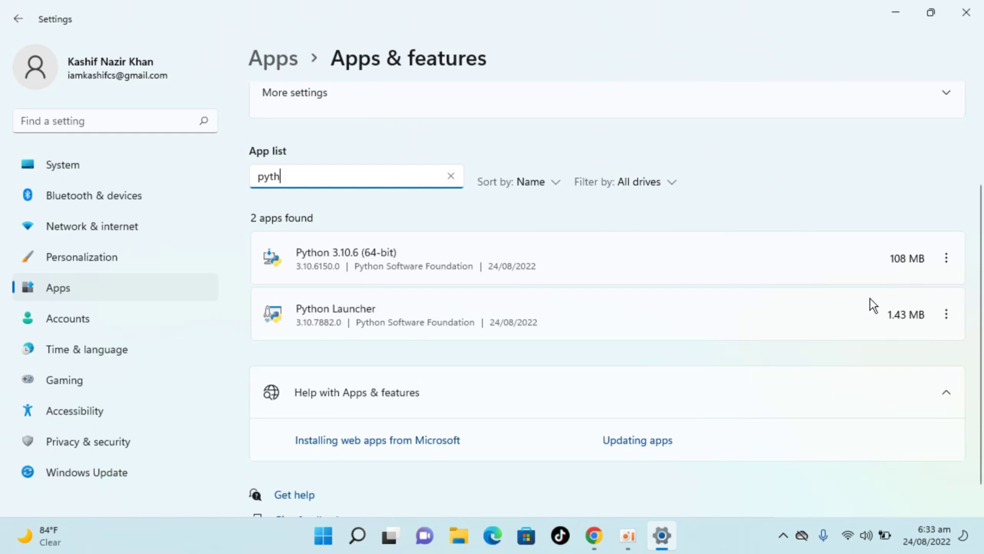
Uninstall Python 3.10.6 (64-bit) and dismiss the setup's success notice.
{"action": "left_click", "coordinate": [947, 258]}
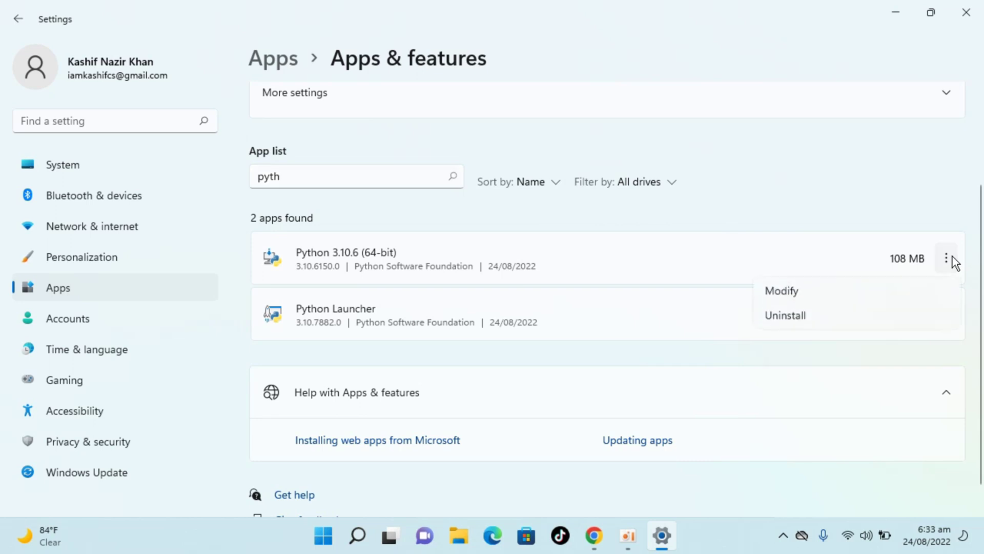
{"action": "left_click", "coordinate": [856, 320]}
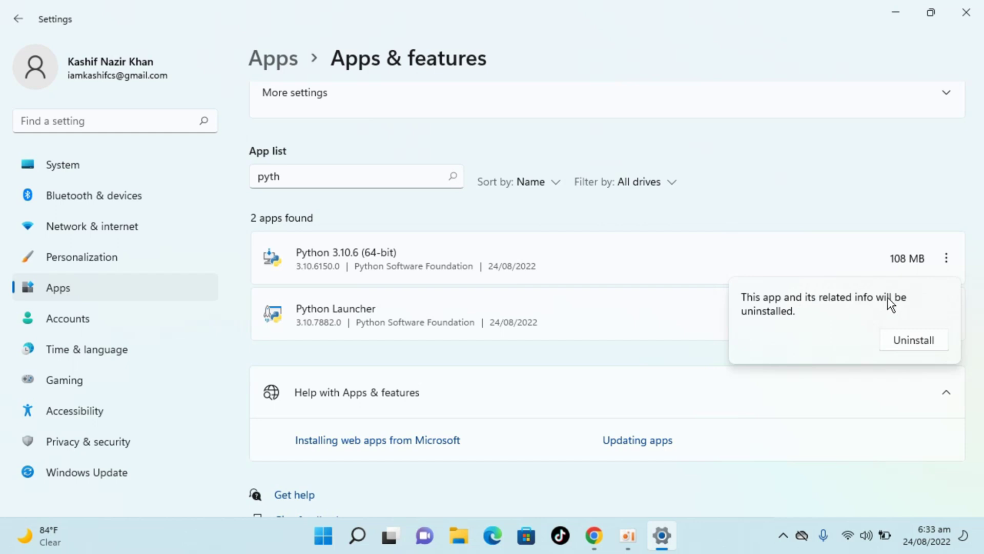
{"action": "left_click", "coordinate": [912, 341]}
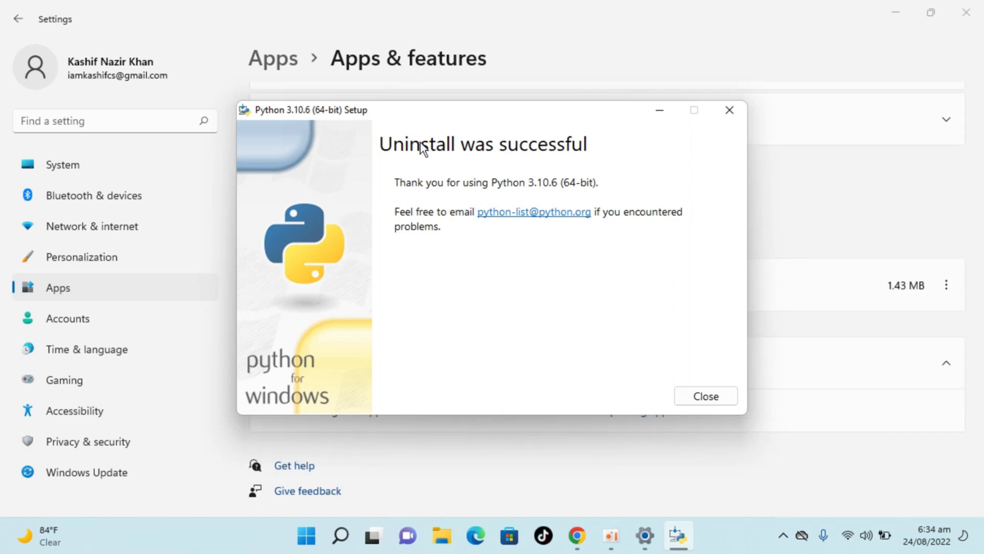
{"action": "left_click", "coordinate": [714, 395]}
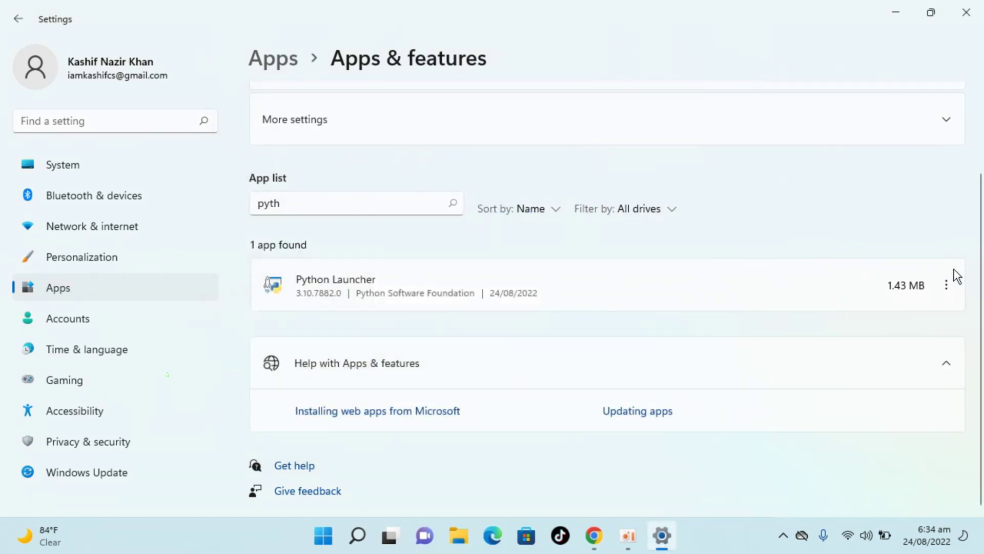
Uninstall Python Launcher, leaving the 'pyth' search empty, and close Settings.
{"action": "left_click", "coordinate": [946, 285]}
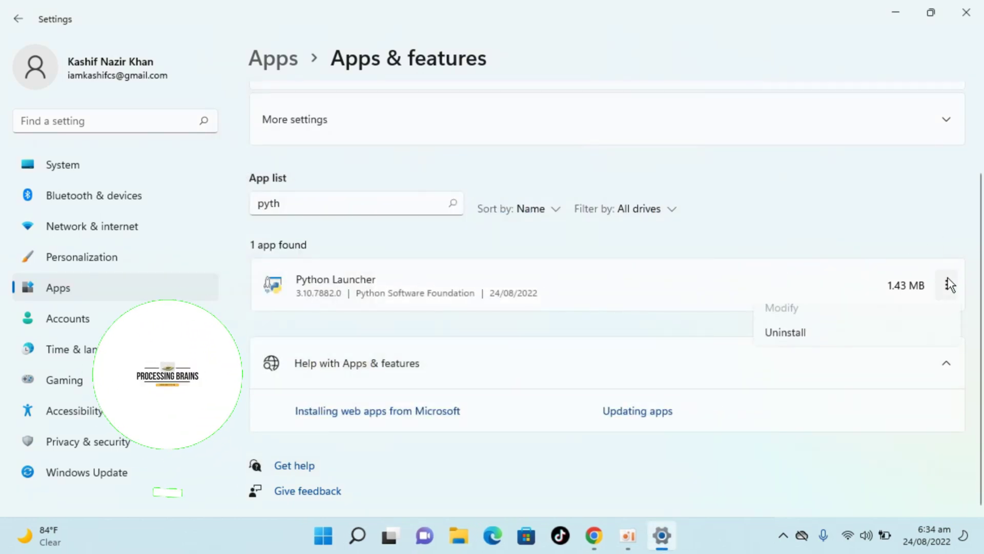
{"action": "left_click", "coordinate": [865, 343]}
{"action": "left_click", "coordinate": [909, 368]}
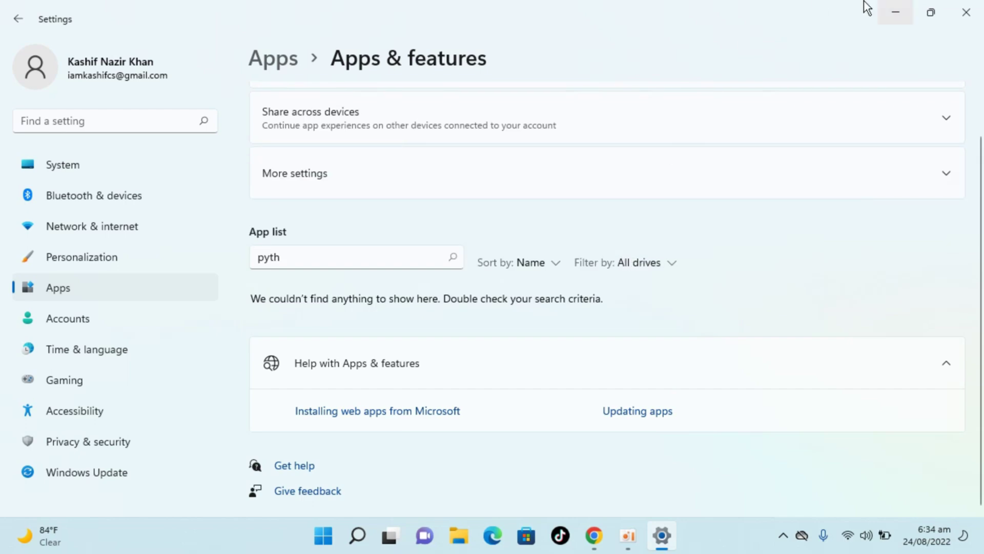
{"action": "left_click", "coordinate": [966, 13]}
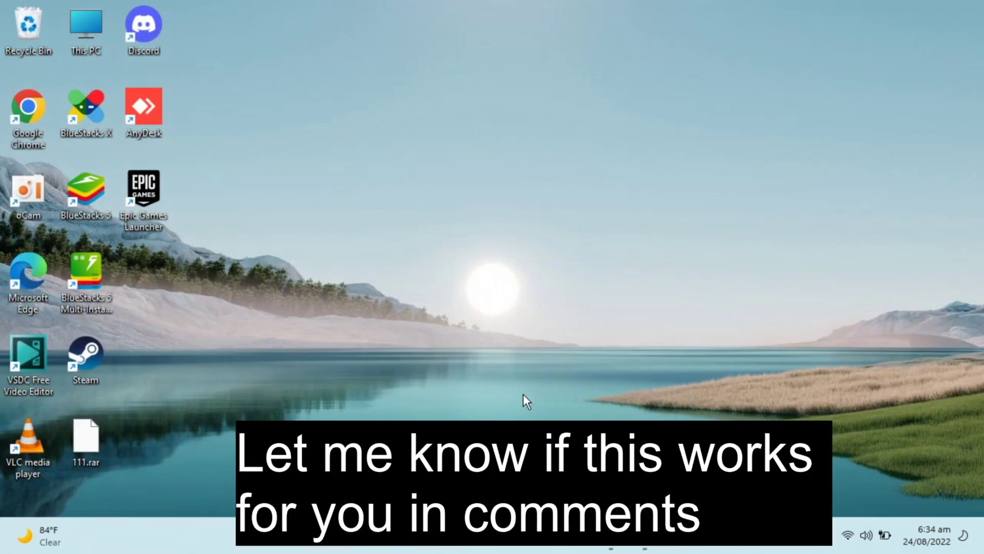
Reopen Command Prompt and rerun the Python version check, which now reports Python was not found.
{"action": "left_click", "coordinate": [378, 545]}
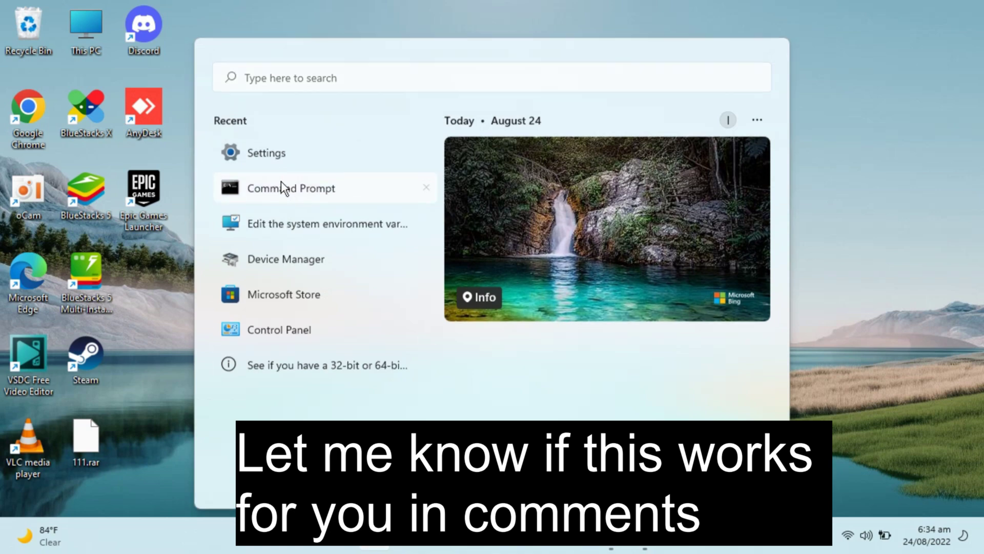
{"action": "left_click", "coordinate": [283, 187]}
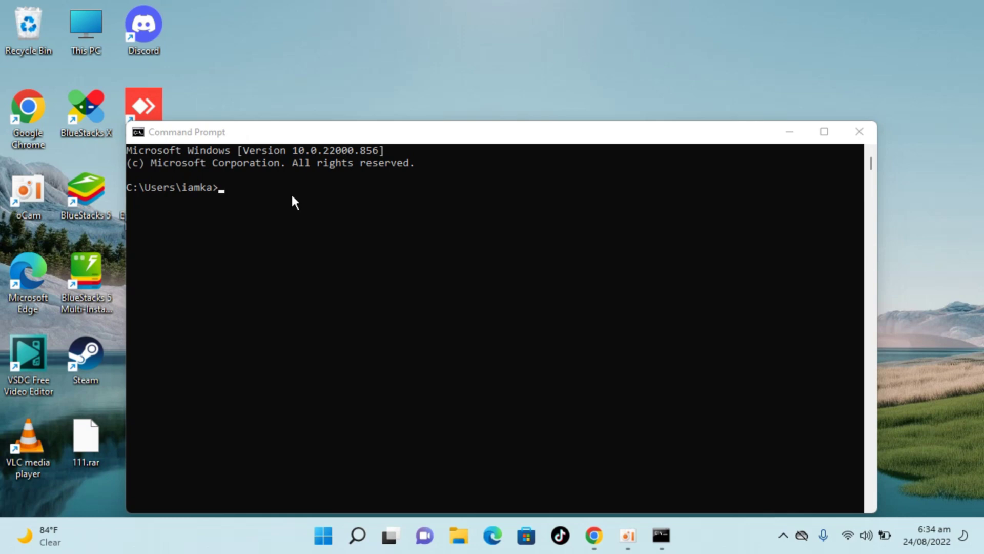
{"action": "left_click", "coordinate": [292, 195]}
{"action": "type", "text": "p"}
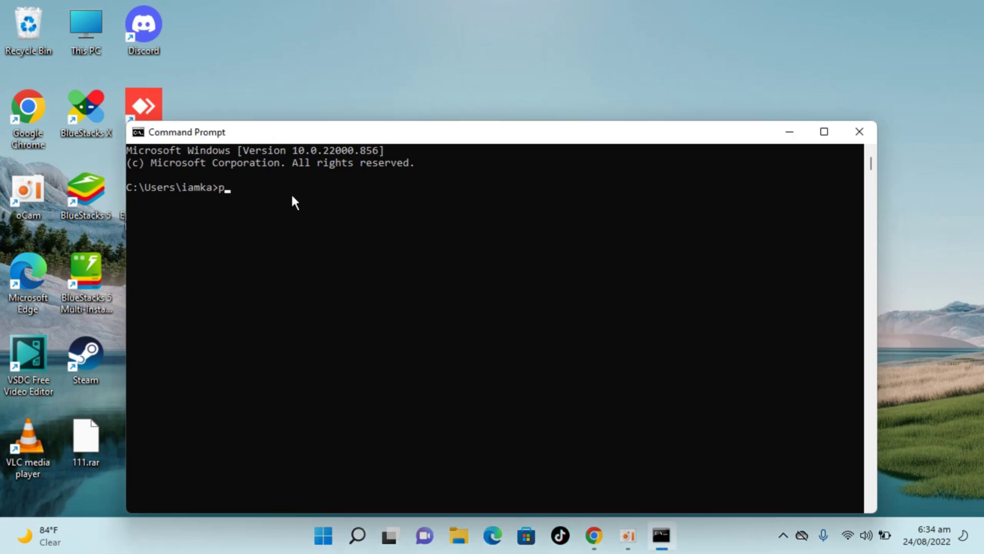
{"action": "type", "text": "ython --version"}
{"action": "key", "text": "Return"}
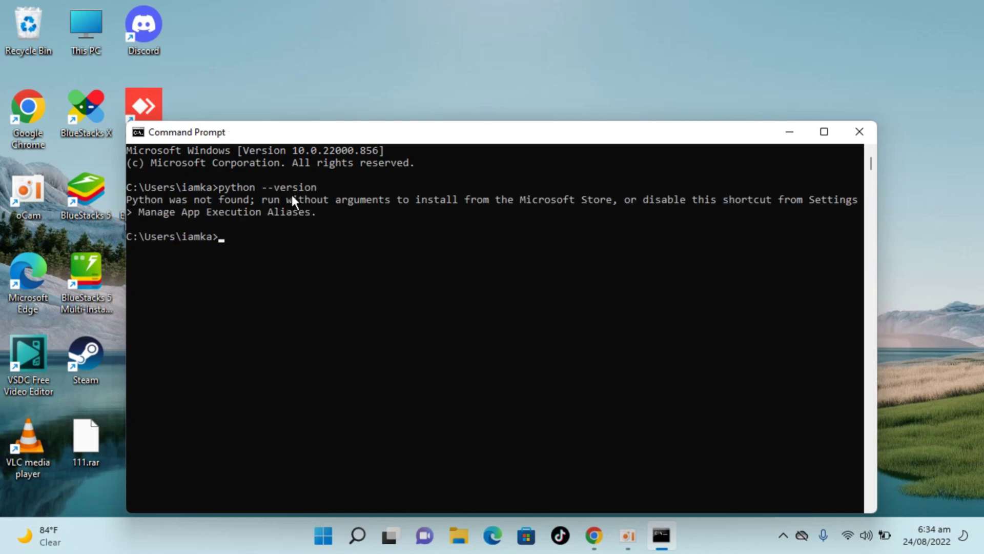